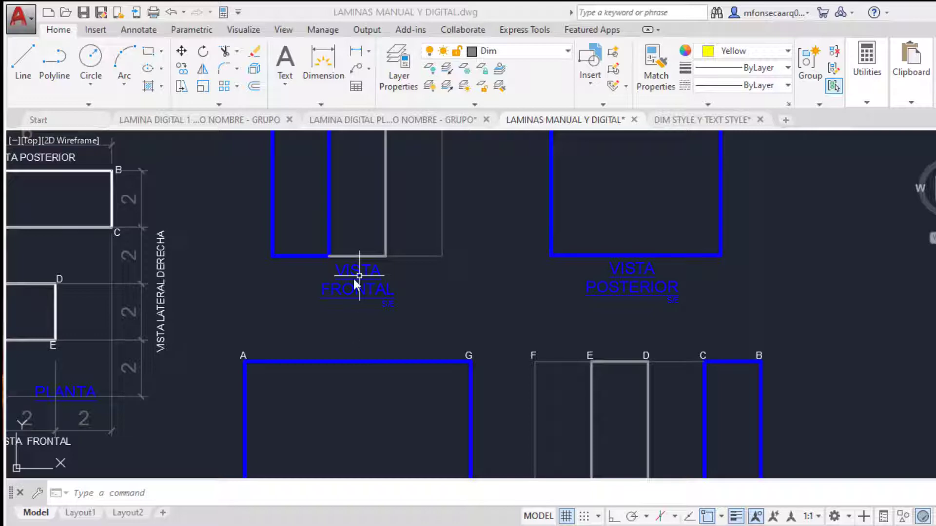
- Examine the view titles and the S/E scale notes under the elevations in the LAMINAS MANUAL Y DIGITAL drawing
{"action": "left_click", "coordinate": [356, 273]}
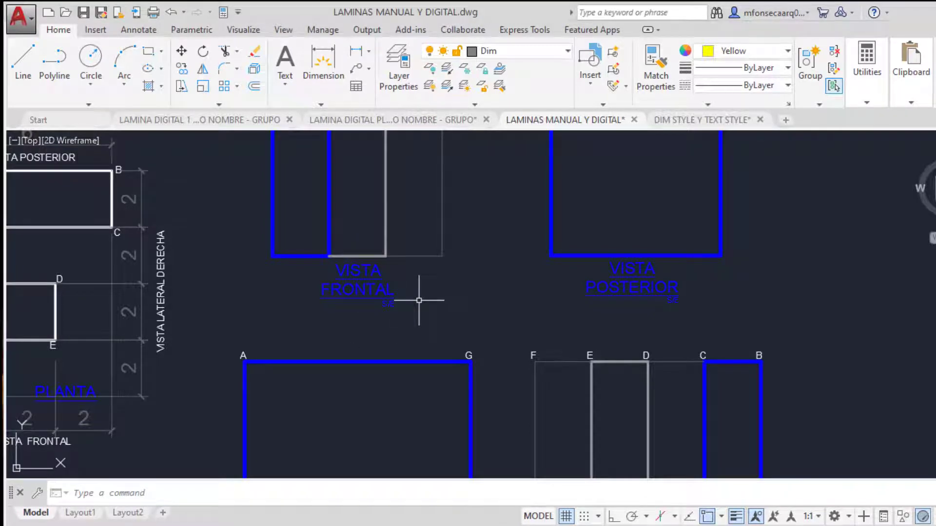
{"action": "scroll", "coordinate": [388, 363], "scroll_direction": "down", "scroll_amount": 2}
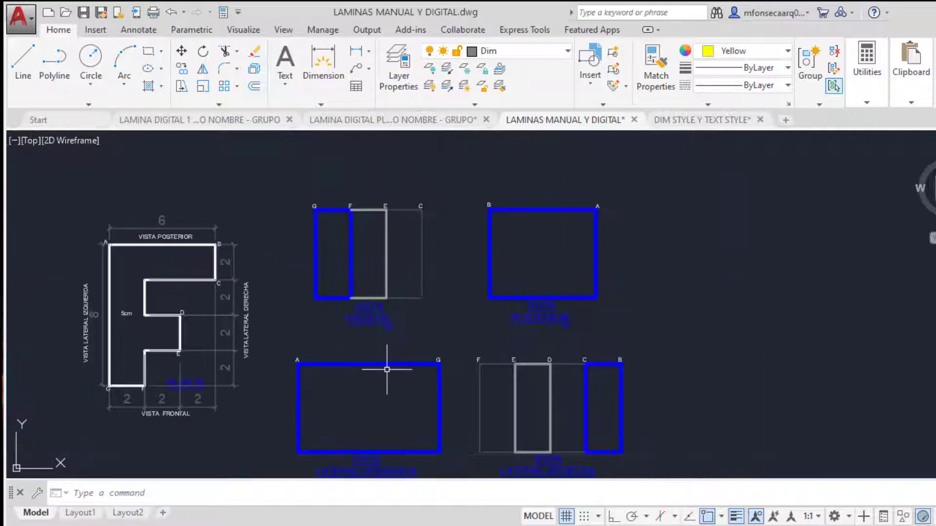
{"action": "scroll", "coordinate": [386, 322], "scroll_direction": "up", "scroll_amount": 2}
{"action": "mouse_move", "coordinate": [388, 319]}
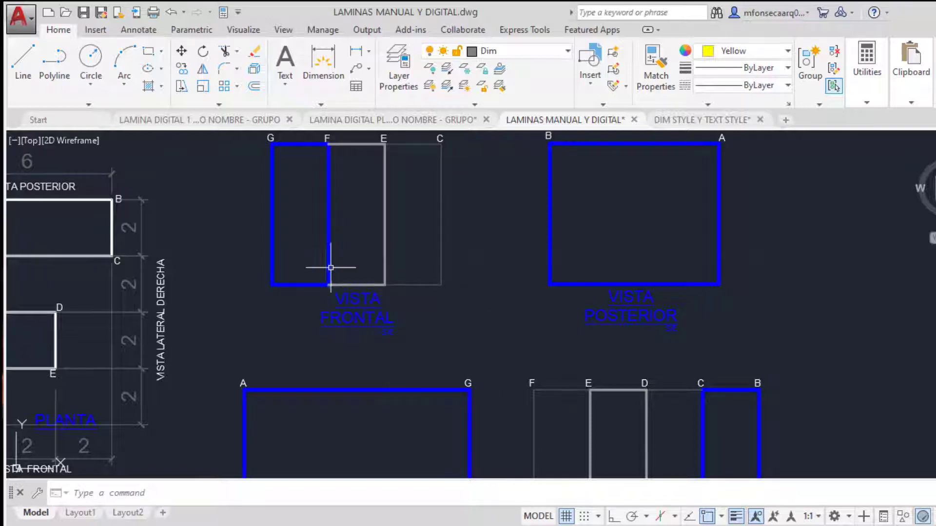
{"action": "scroll", "coordinate": [333, 272], "scroll_direction": "down", "scroll_amount": 2}
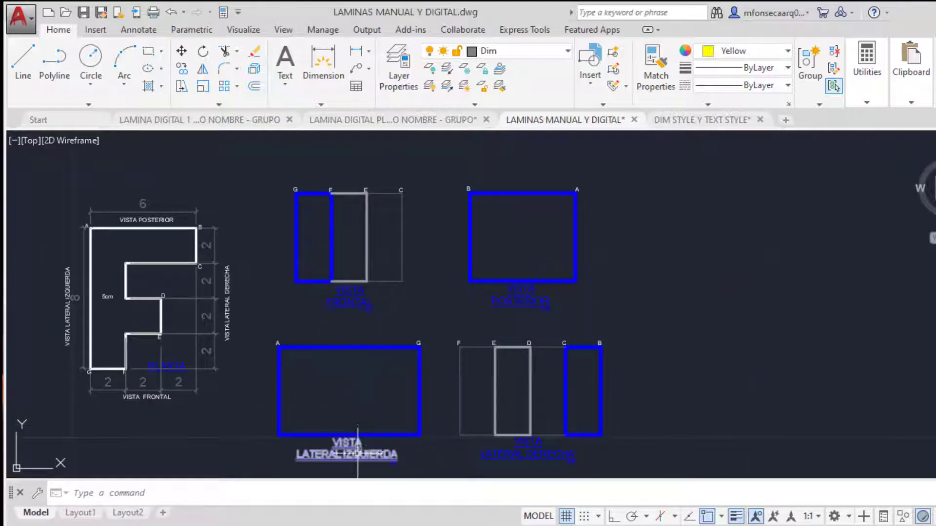
{"action": "mouse_move", "coordinate": [358, 454]}
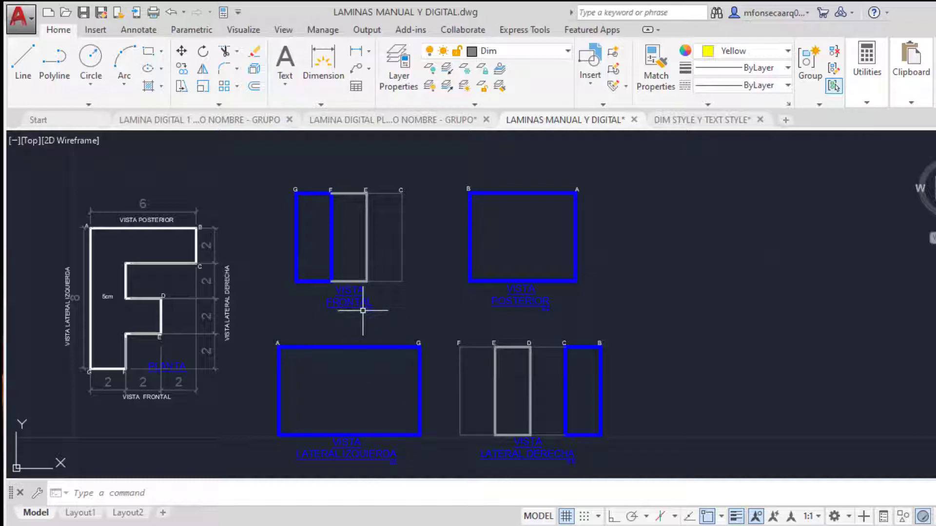
{"action": "scroll", "coordinate": [363, 311], "scroll_direction": "up", "scroll_amount": 2}
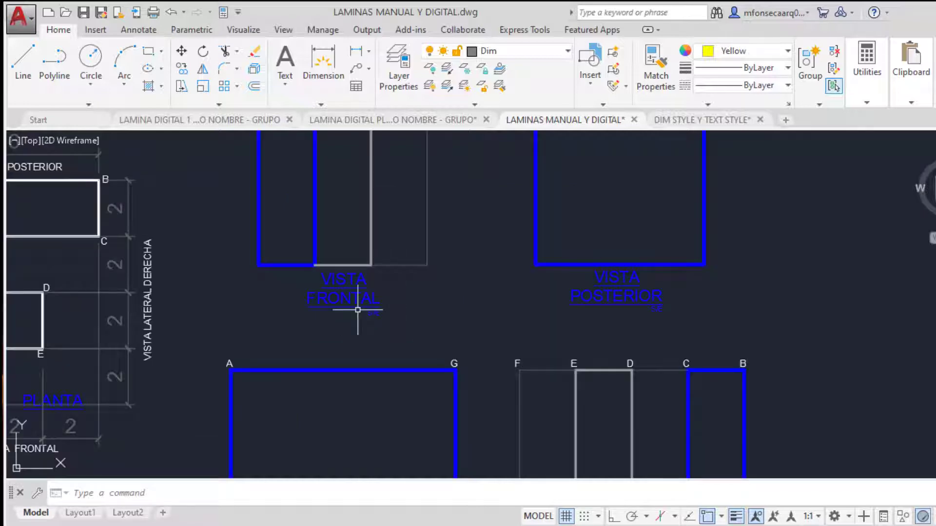
{"action": "scroll", "coordinate": [359, 310], "scroll_direction": "up", "scroll_amount": 4}
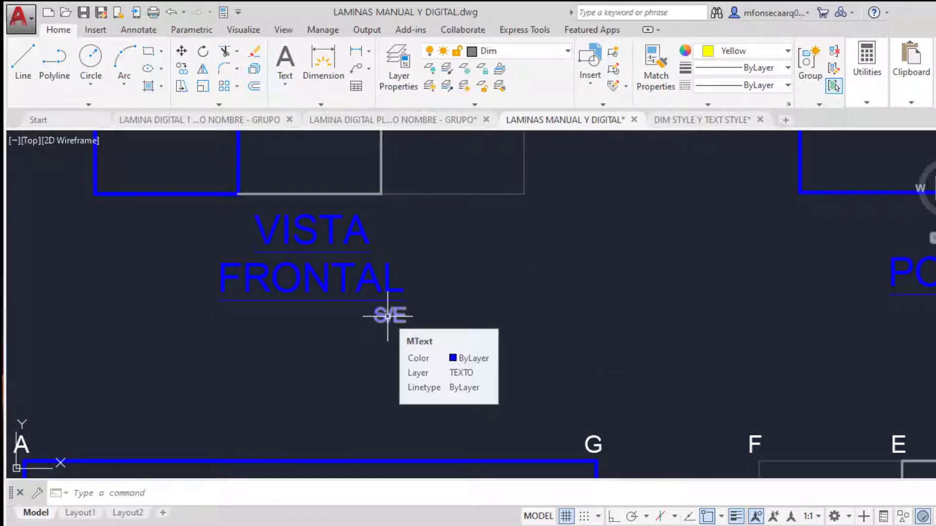
{"action": "scroll", "coordinate": [388, 315], "scroll_direction": "down", "scroll_amount": 6}
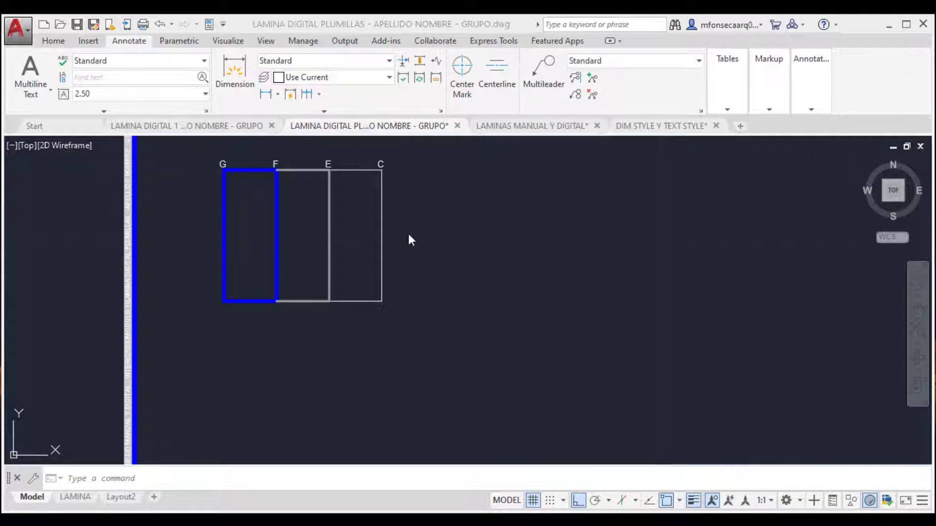
- Create the multiline text VISTA FRONTAL in a text box about 8 units across the diagonal, just below the G-F-E-C front view
{"action": "left_click", "coordinate": [57, 41]}
{"action": "left_click", "coordinate": [54, 41]}
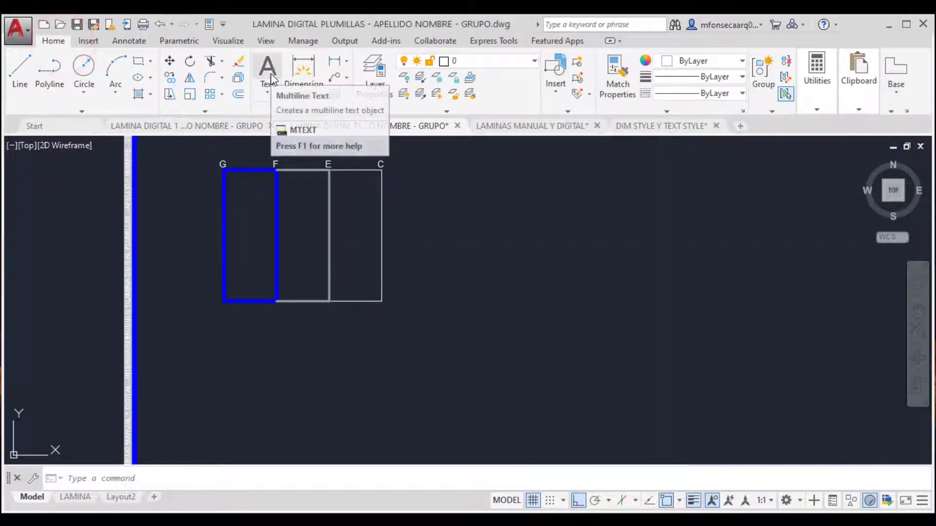
{"action": "left_click", "coordinate": [136, 44]}
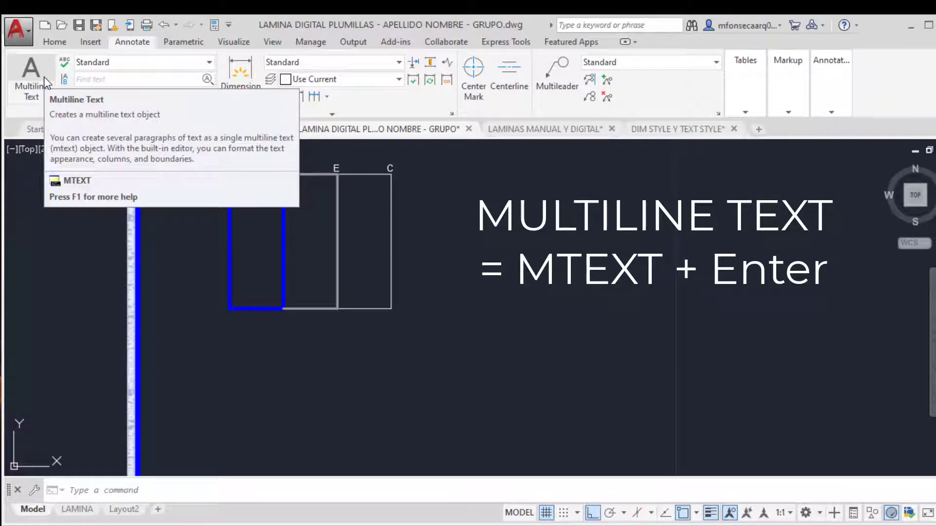
{"action": "left_click", "coordinate": [44, 77]}
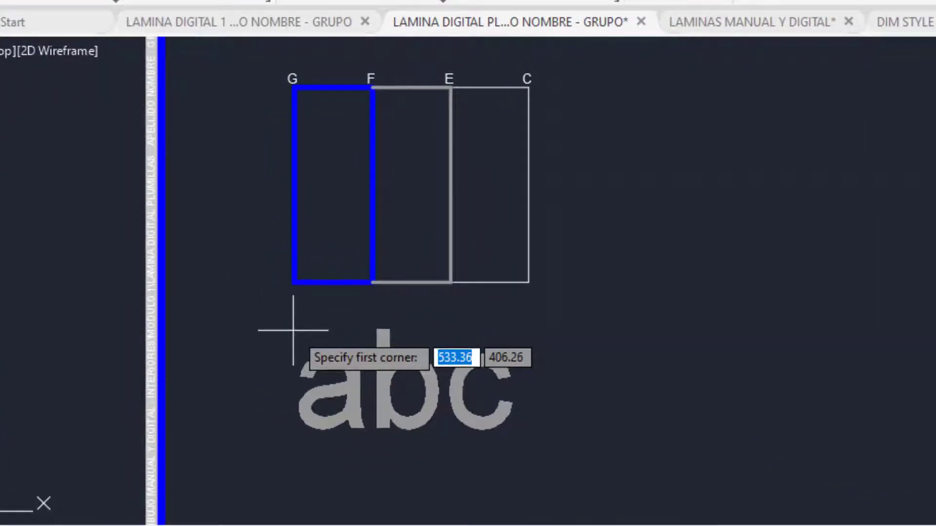
{"action": "left_click", "coordinate": [256, 303]}
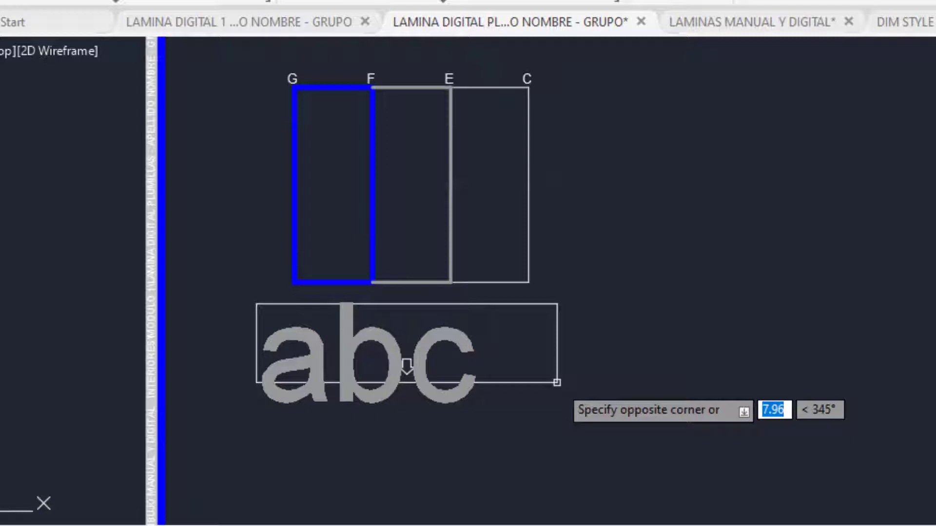
{"action": "left_click", "coordinate": [557, 383]}
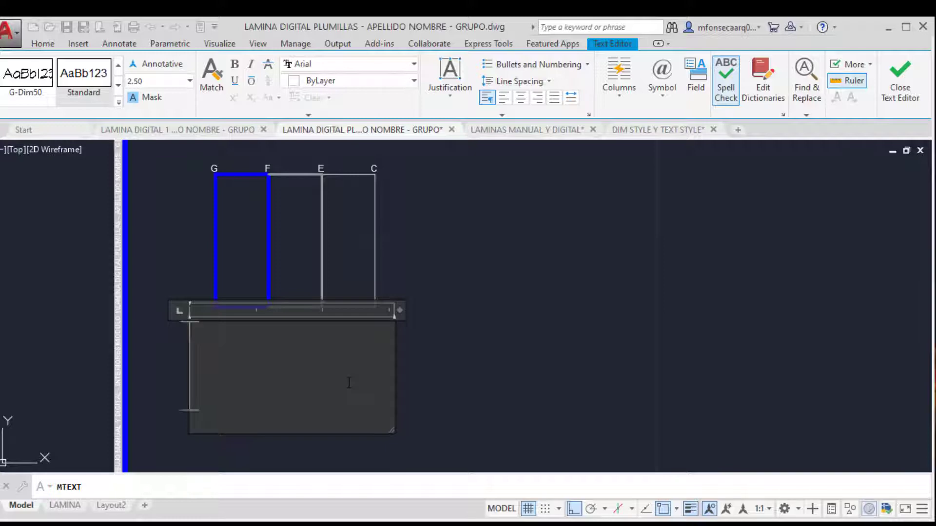
{"action": "type", "text": "VISTA"}
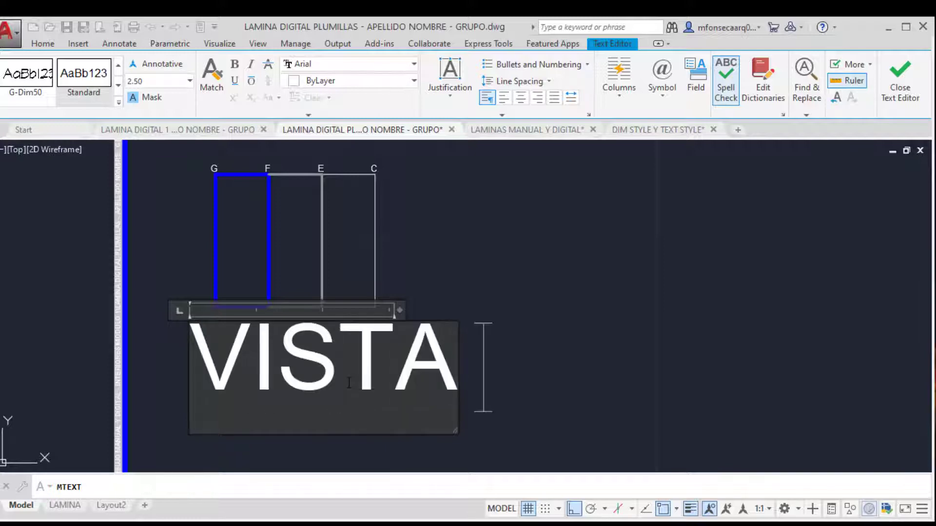
{"action": "type", "text": " FRONTAL"}
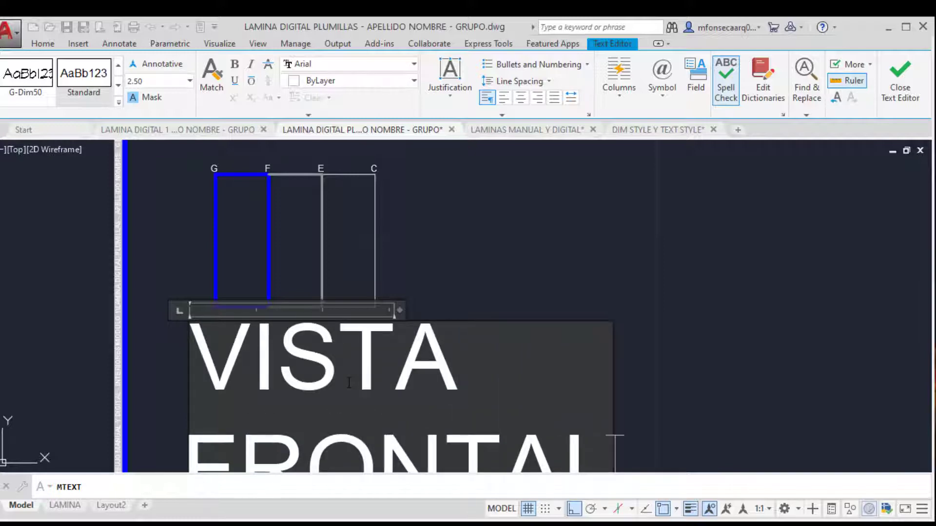
- Set the height of the whole VISTA FRONTAL text to 0.30, keeping the Standard text style
{"action": "scroll", "coordinate": [336, 311], "scroll_direction": "down", "scroll_amount": 4}
{"action": "scroll", "coordinate": [399, 367], "scroll_direction": "up", "scroll_amount": 2}
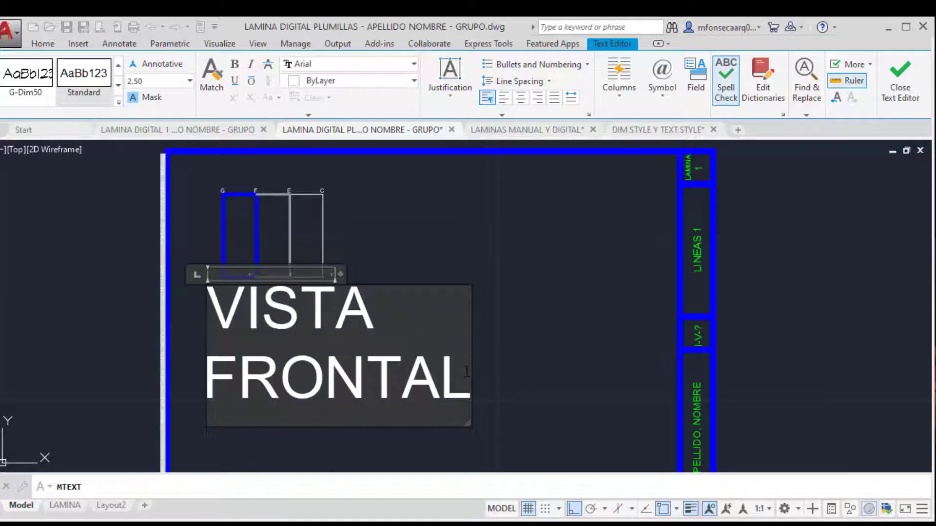
{"action": "left_click", "coordinate": [466, 372]}
{"action": "left_click_drag", "start_coordinate": [466, 372], "coordinate": [197, 333]}
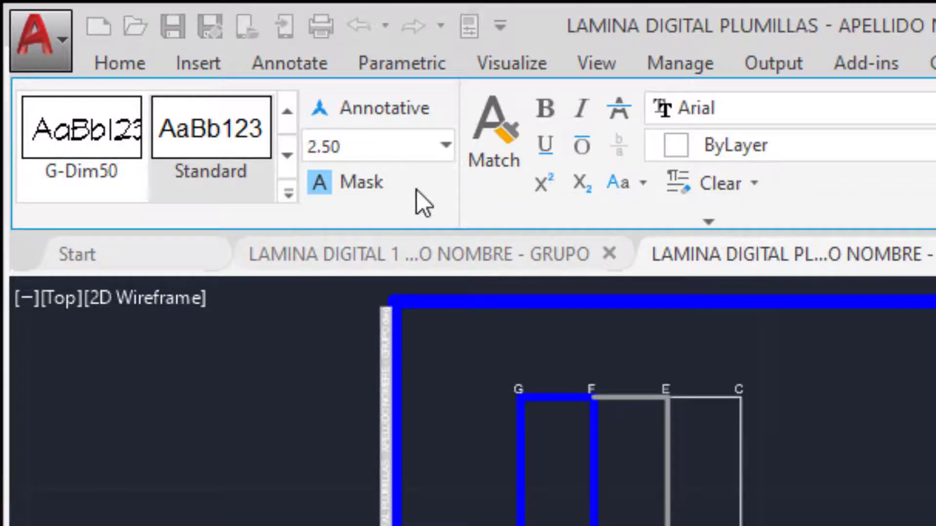
{"action": "left_click", "coordinate": [291, 147]}
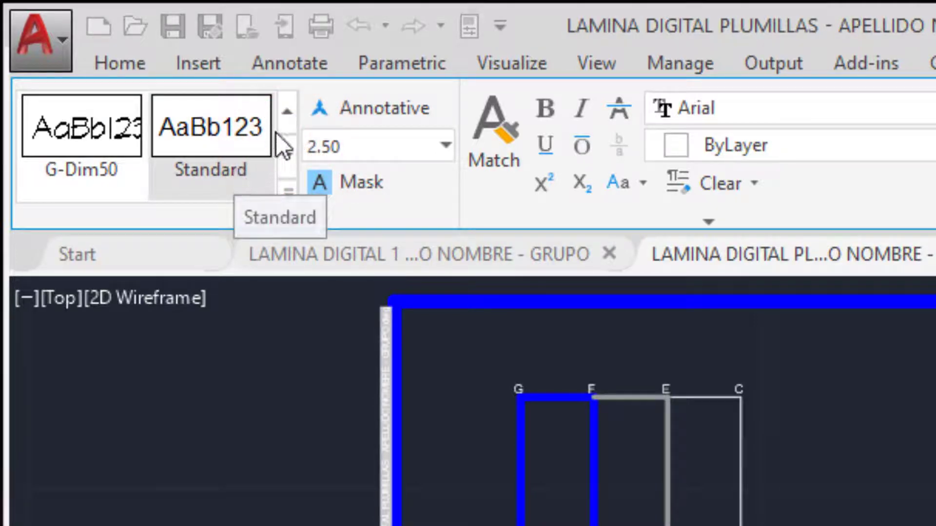
{"action": "left_click", "coordinate": [287, 113]}
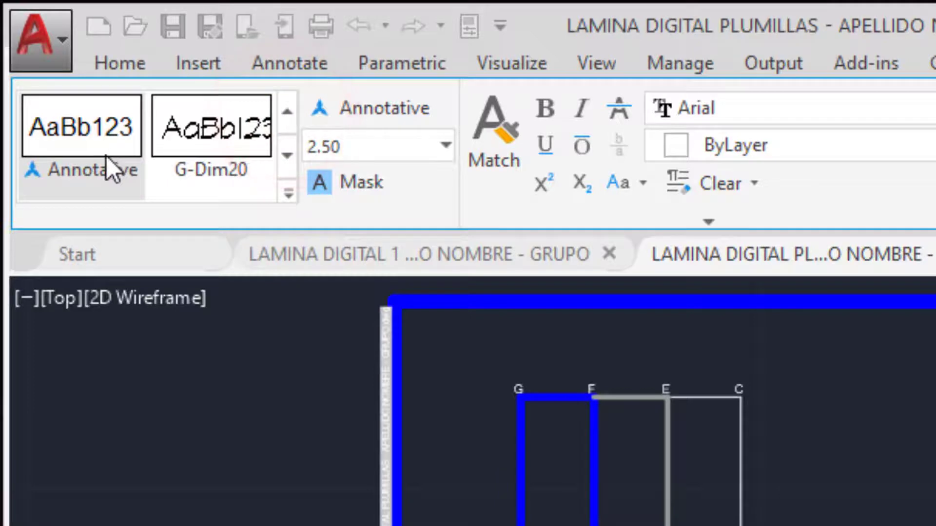
{"action": "left_click", "coordinate": [286, 162]}
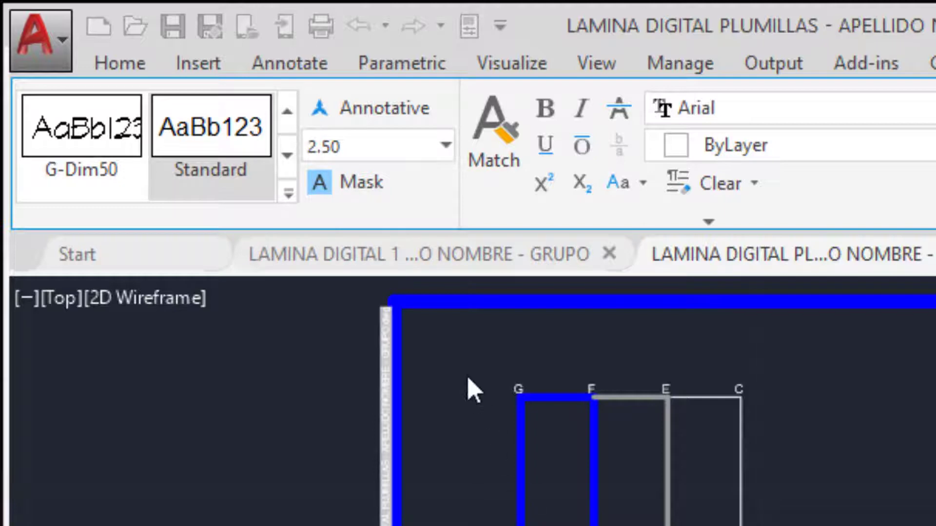
{"action": "left_click", "coordinate": [366, 141]}
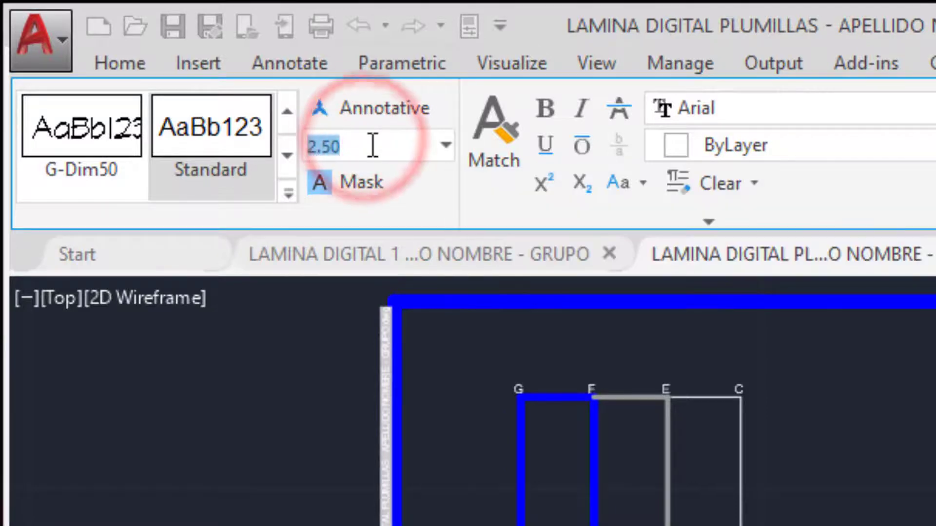
{"action": "key", "text": "BackSpace"}
{"action": "type", "text": ".30"}
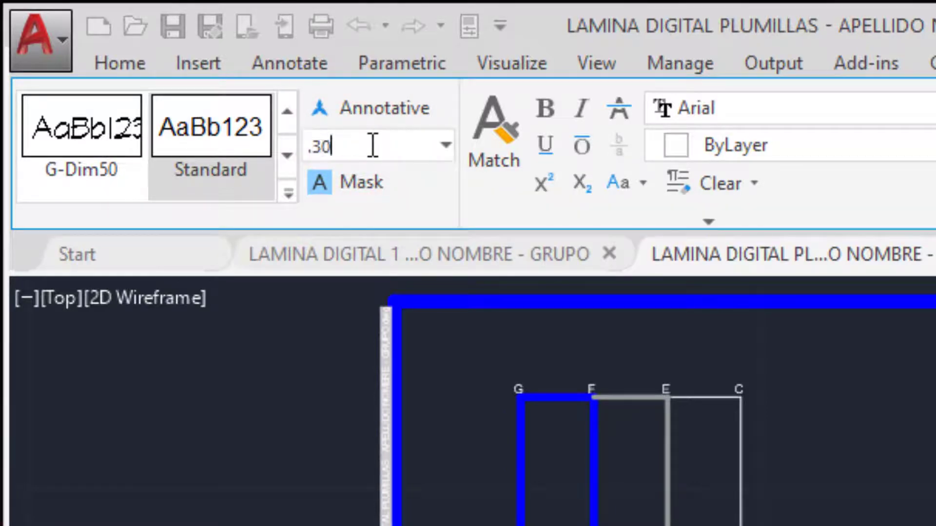
{"action": "key", "text": "Return"}
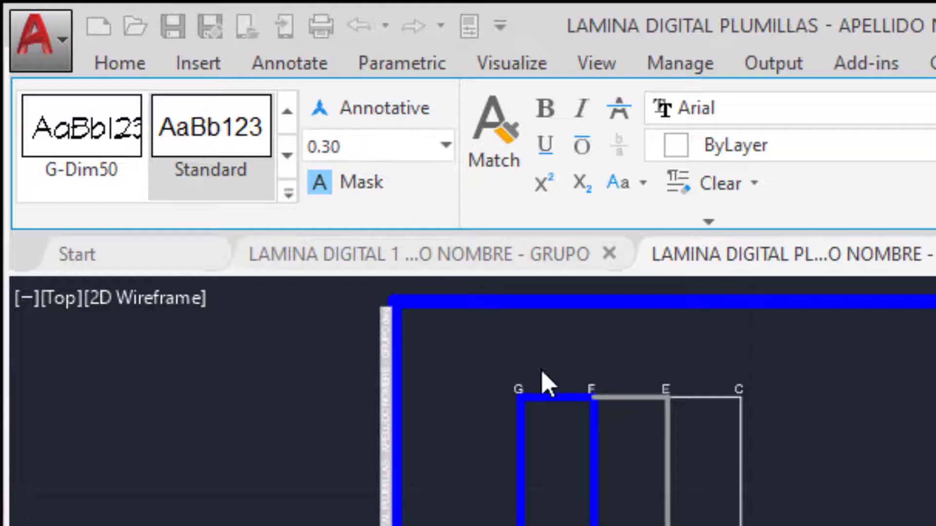
- Underline the whole VISTA FRONTAL text, keeping the Arial font, and finish editing the text
{"action": "scroll", "coordinate": [543, 382], "scroll_direction": "up", "scroll_amount": 5}
{"action": "scroll", "coordinate": [637, 517], "scroll_direction": "down", "scroll_amount": 2}
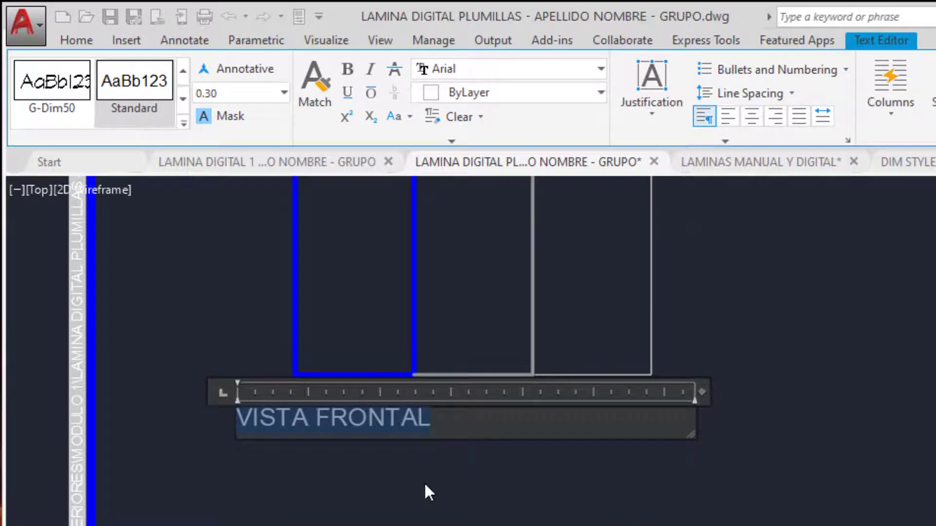
{"action": "left_click", "coordinate": [428, 422]}
{"action": "left_click_drag", "start_coordinate": [431, 425], "coordinate": [266, 377]}
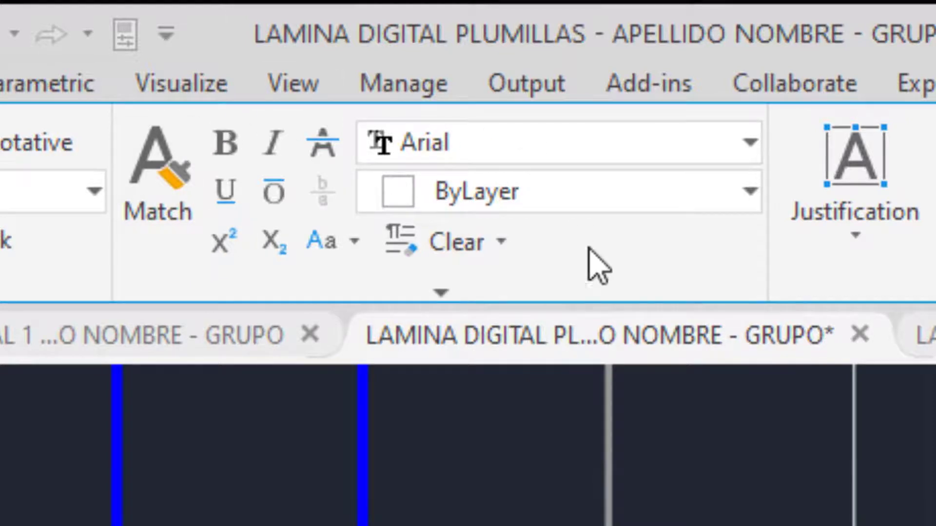
{"action": "left_click", "coordinate": [750, 147]}
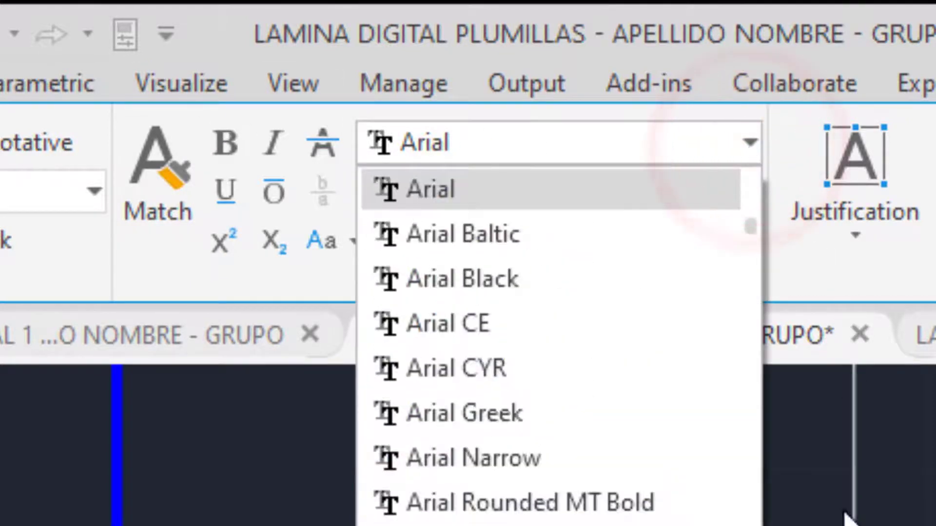
{"action": "left_click", "coordinate": [823, 523]}
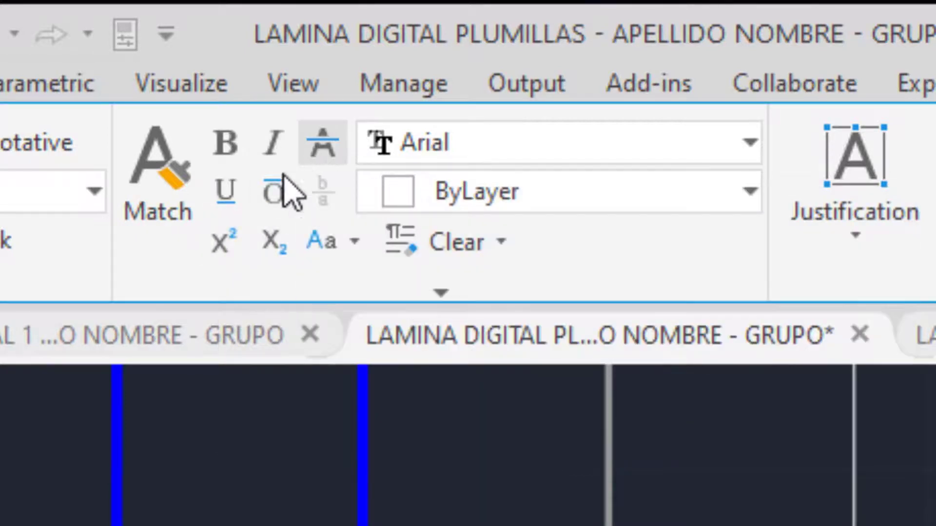
{"action": "left_click", "coordinate": [225, 191]}
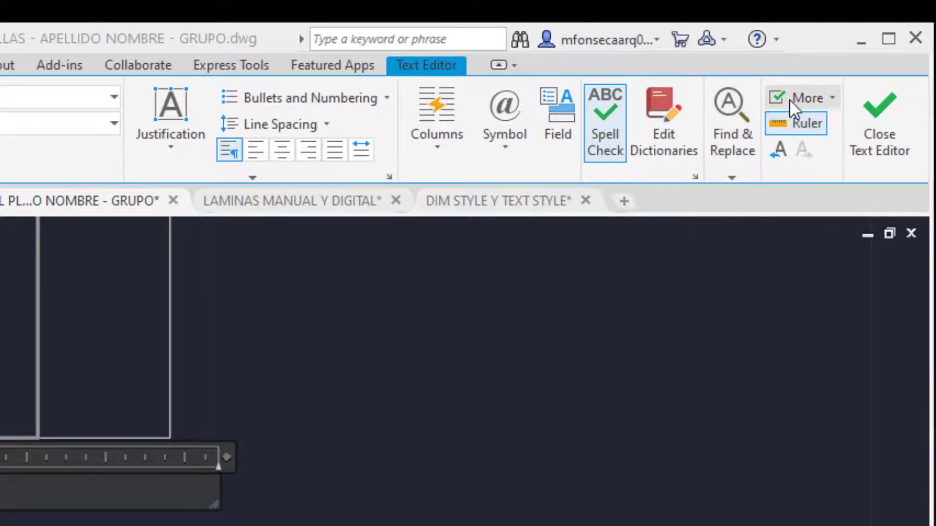
{"action": "left_click", "coordinate": [829, 102]}
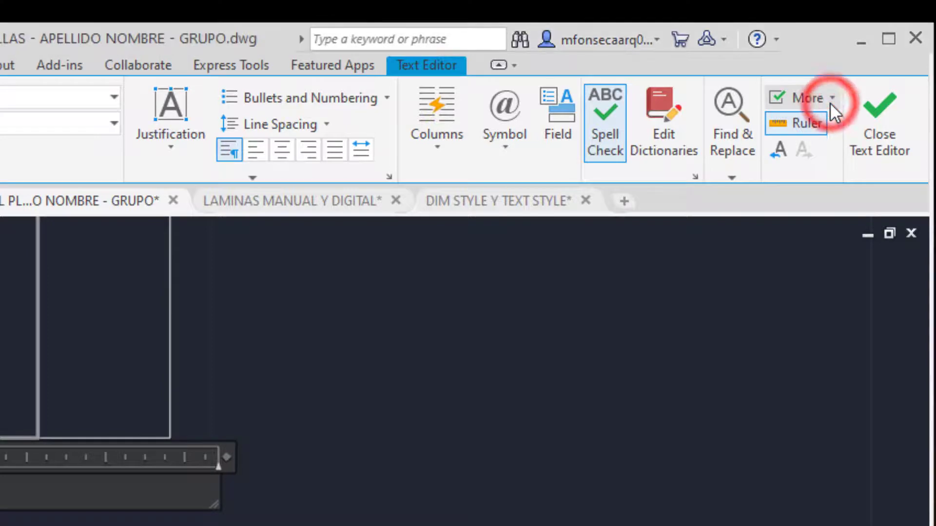
{"action": "left_click", "coordinate": [832, 97]}
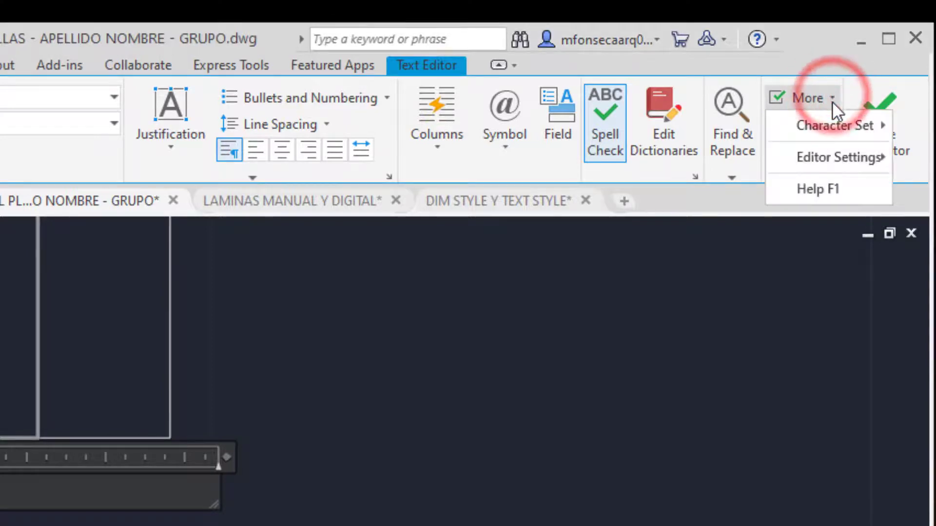
{"action": "left_click", "coordinate": [802, 280]}
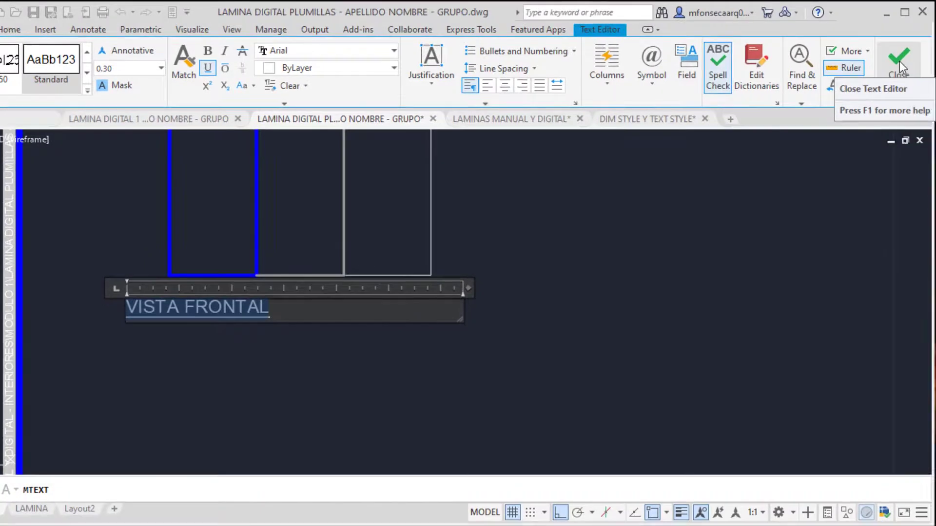
{"action": "left_click", "coordinate": [899, 66]}
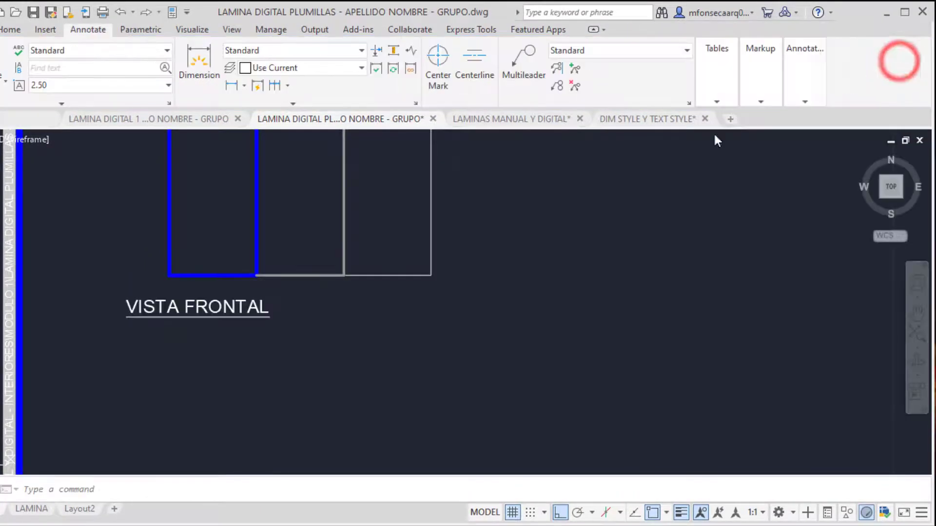
- Move the VISTA FRONTAL title horizontally to the right so that it sits centred beneath the front view
{"action": "left_click", "coordinate": [242, 384]}
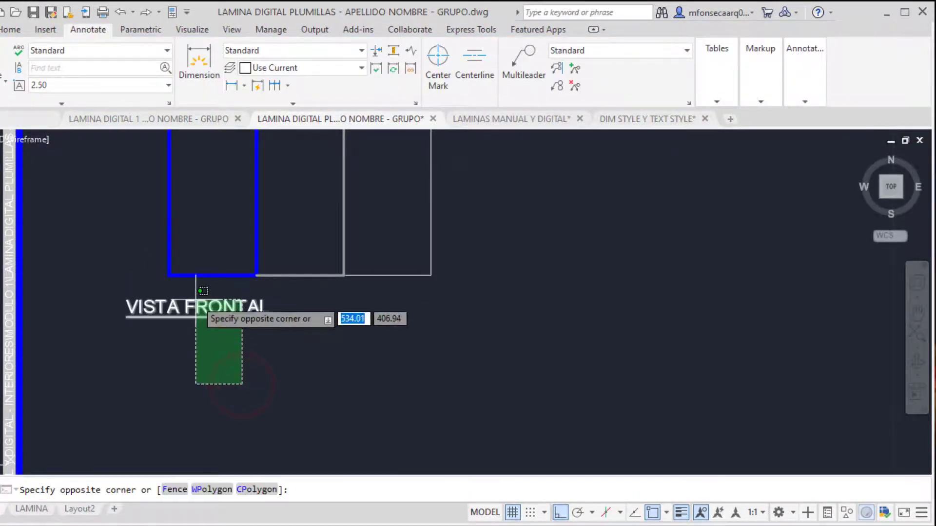
{"action": "left_click", "coordinate": [195, 292]}
{"action": "left_click", "coordinate": [10, 31]}
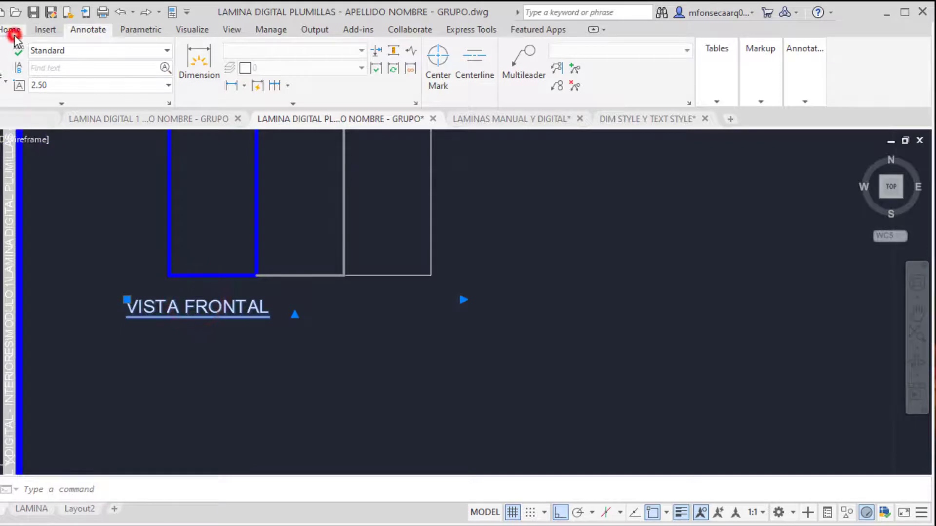
{"action": "left_click", "coordinate": [130, 50]}
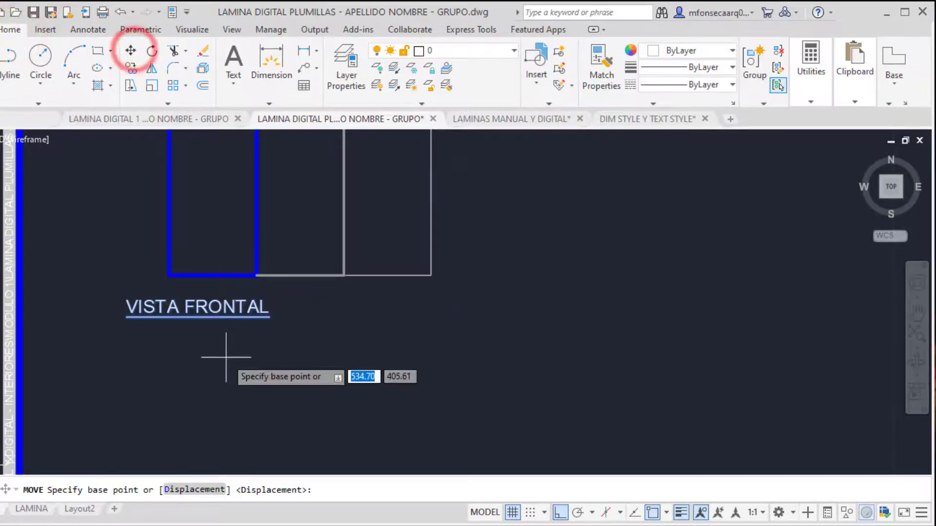
{"action": "left_click", "coordinate": [219, 332]}
{"action": "left_click", "coordinate": [313, 330]}
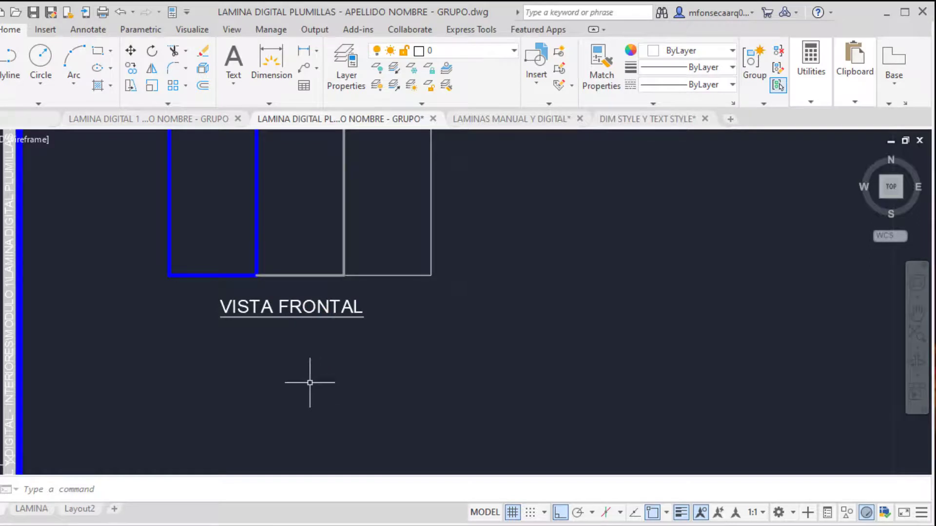
- Reopen the VISTA FRONTAL text for editing, examine its style and extra formatting options, and close it without changes
{"action": "left_click", "coordinate": [303, 308]}
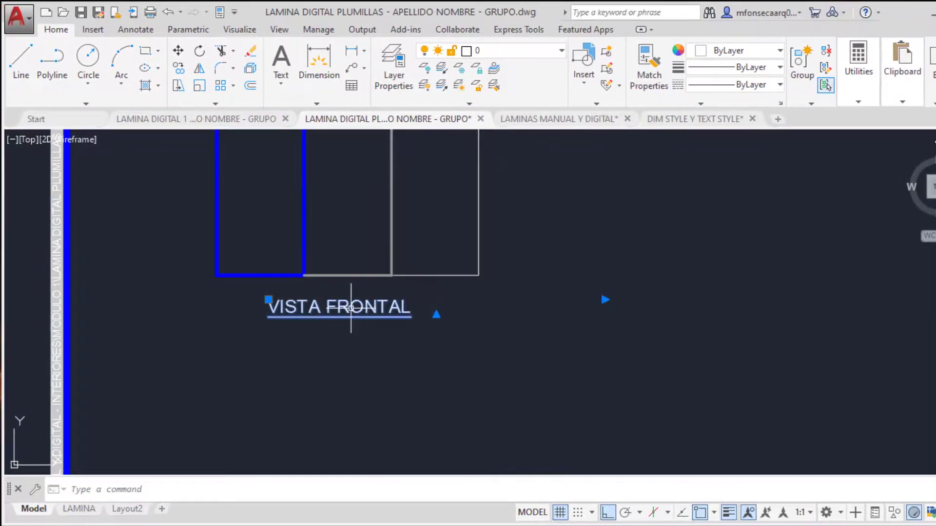
{"action": "double_click", "coordinate": [351, 308]}
{"action": "left_click_drag", "start_coordinate": [414, 306], "coordinate": [239, 306]}
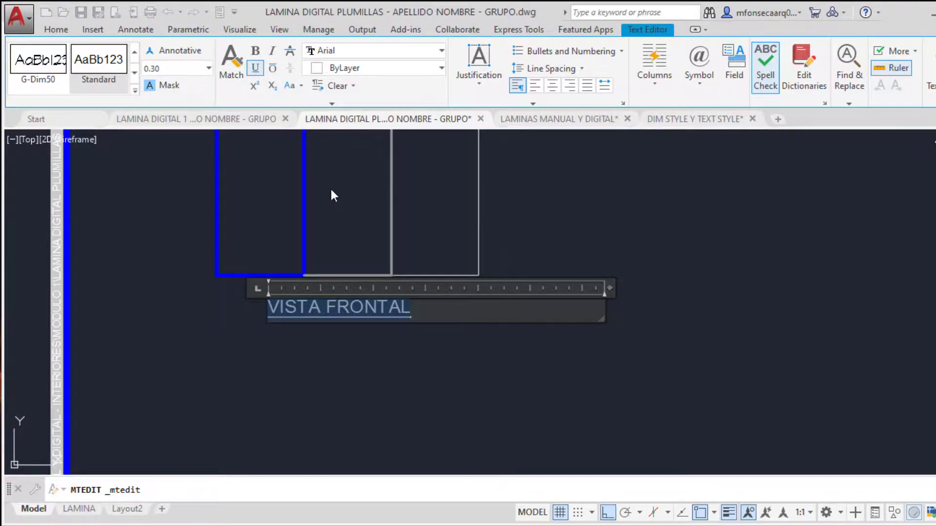
{"action": "left_click", "coordinate": [134, 89]}
{"action": "left_click", "coordinate": [333, 104]}
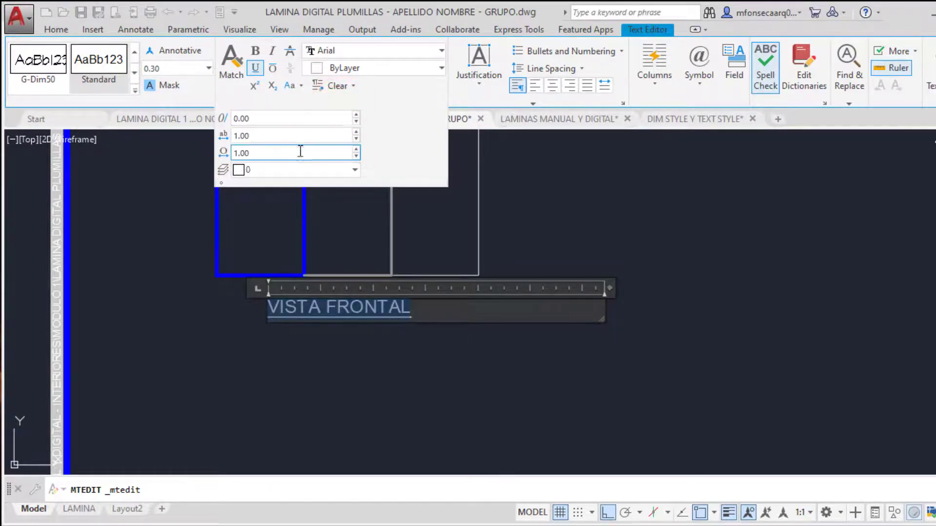
{"action": "left_click", "coordinate": [418, 206]}
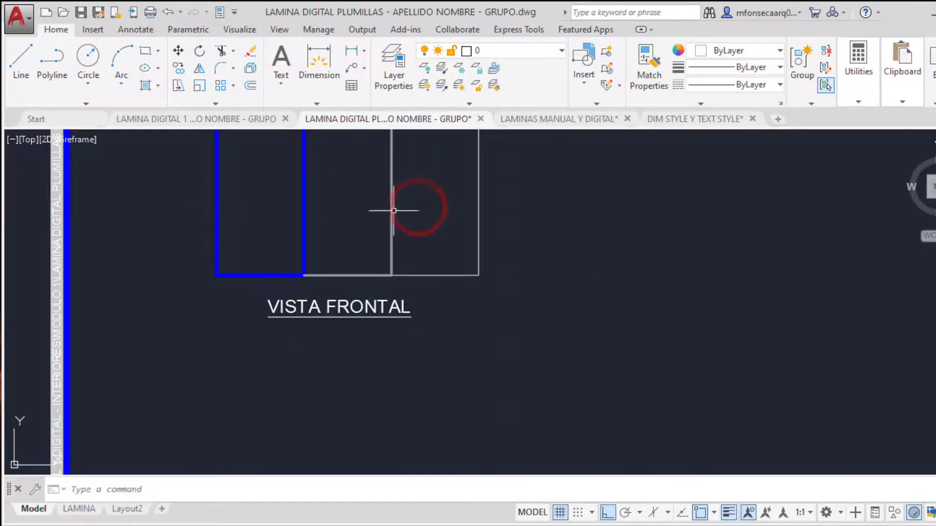
- Open the text style manager and examine the font, height and width factor of the Standard, G-Dim50 and G-Dim20 styles
{"action": "left_click", "coordinate": [130, 29]}
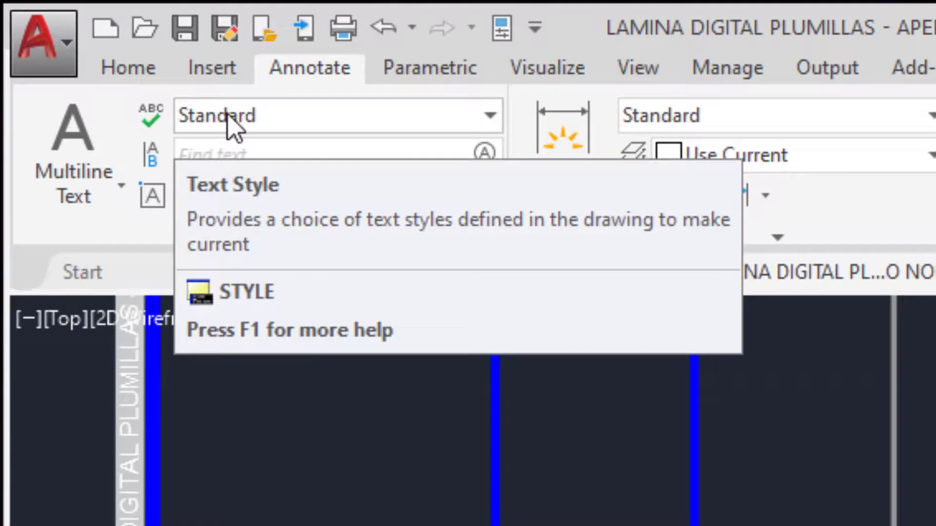
{"action": "left_click", "coordinate": [489, 118]}
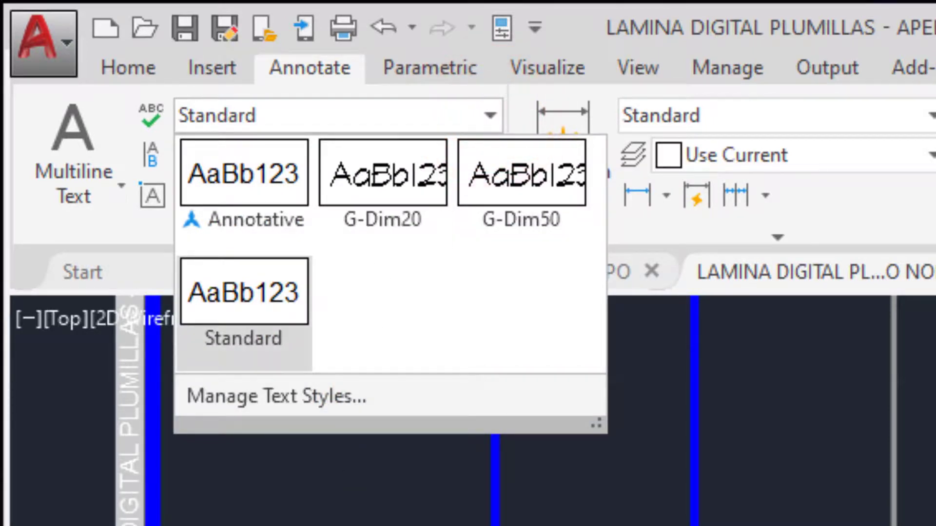
{"action": "left_click", "coordinate": [254, 404]}
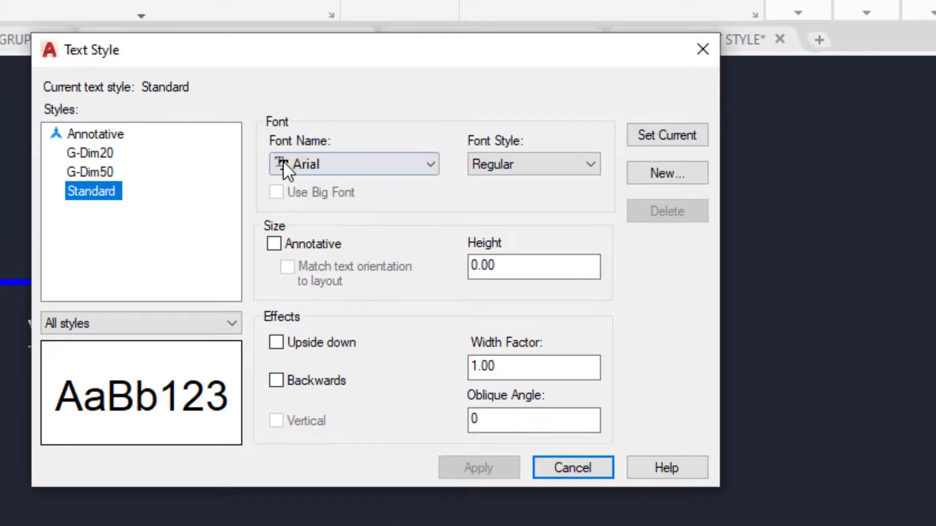
{"action": "left_click", "coordinate": [109, 172]}
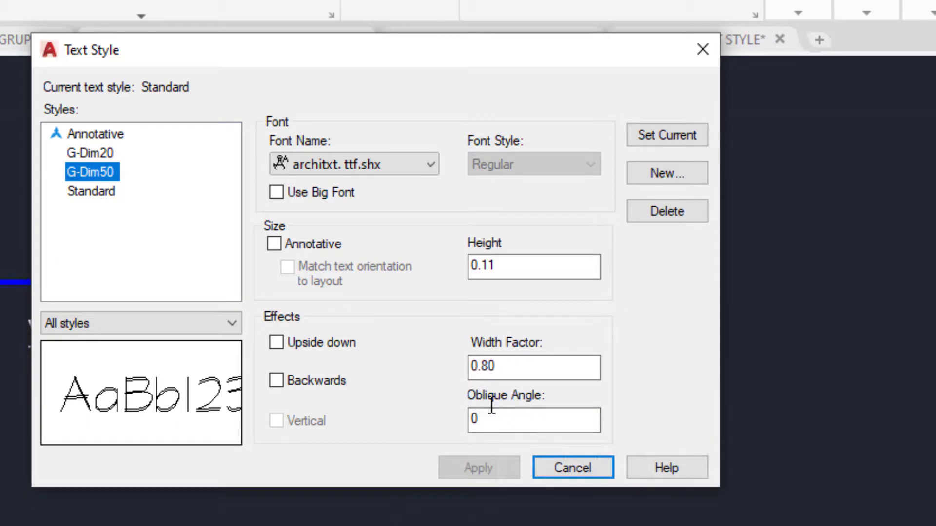
{"action": "left_click", "coordinate": [95, 153]}
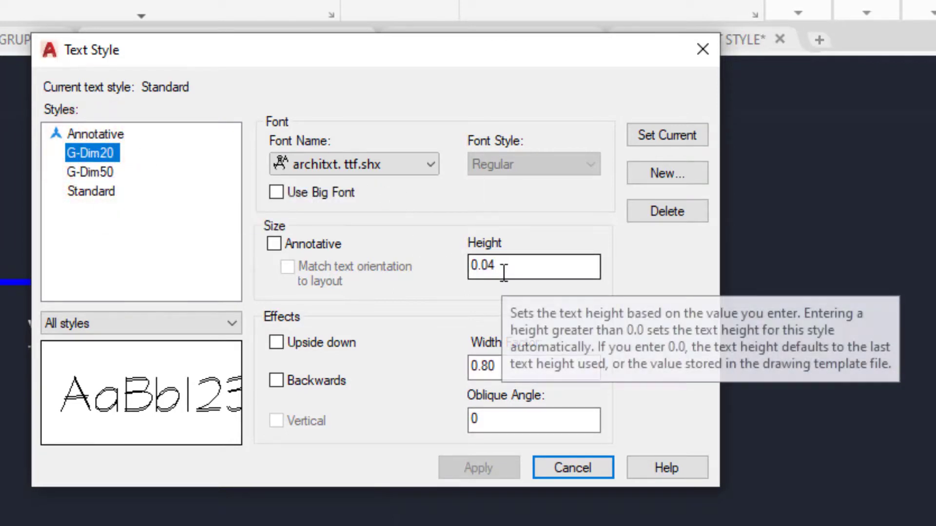
{"action": "left_click", "coordinate": [92, 195]}
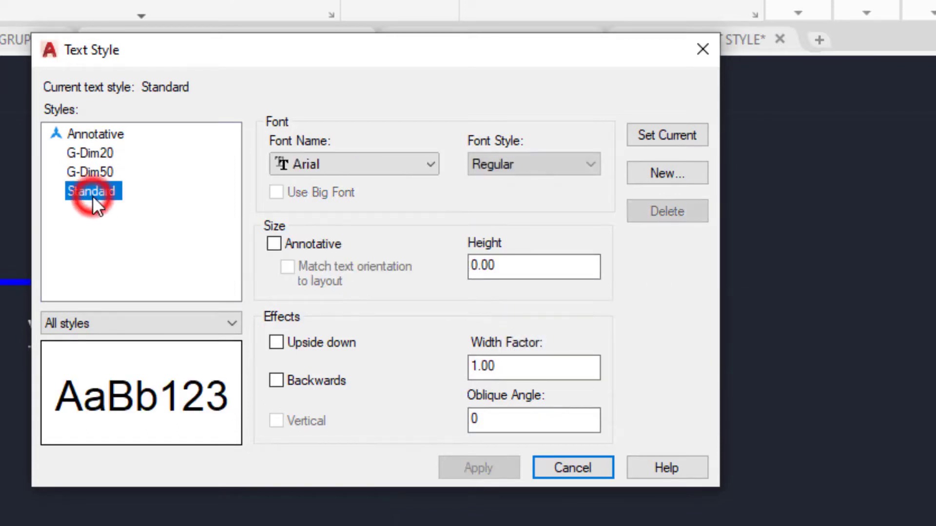